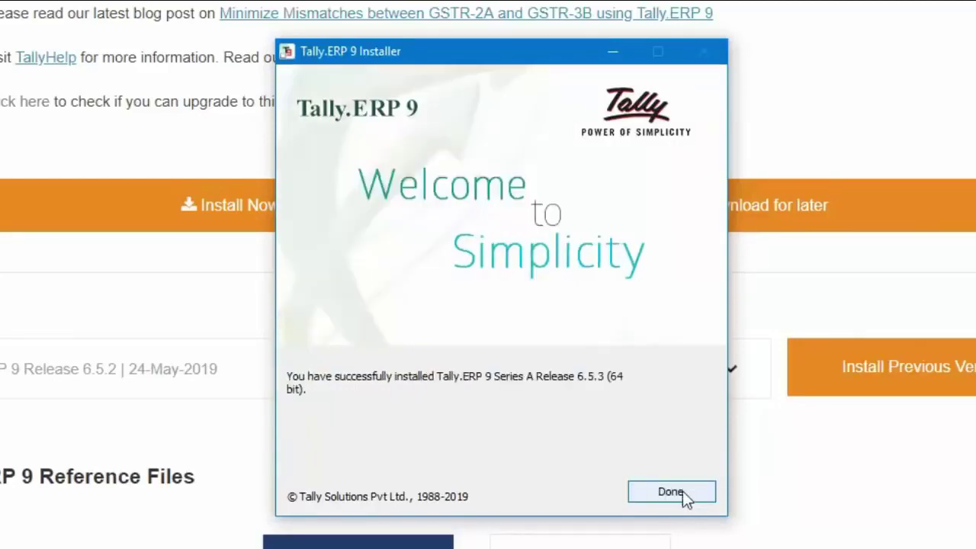
Step: Finish the Tally.ERP 9 installer and start the program in Educational Mode
left_click(670, 492)
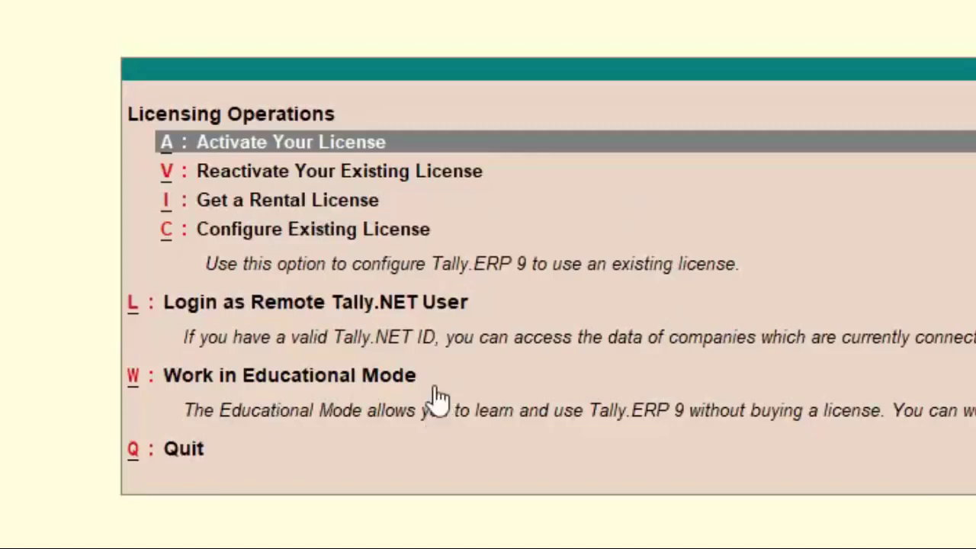
left_click(378, 381)
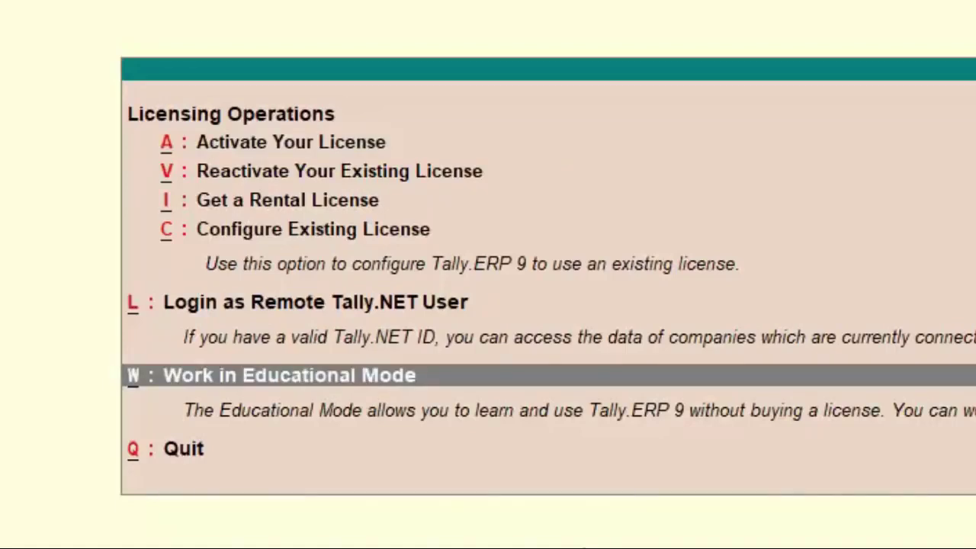
key("Return")
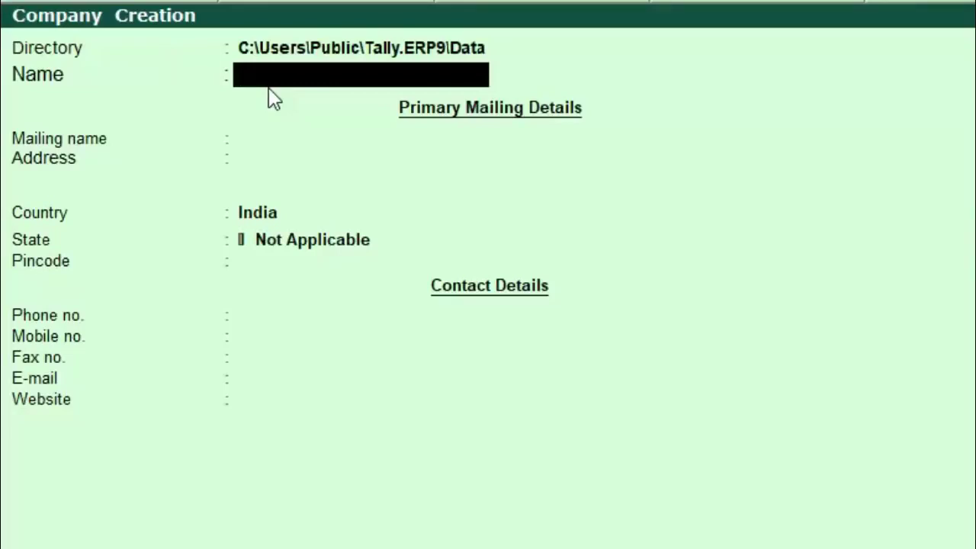
Step: Name the new company Sharma General Store, keep the same mailing name and enter the company's address
type("Sharma General Store")
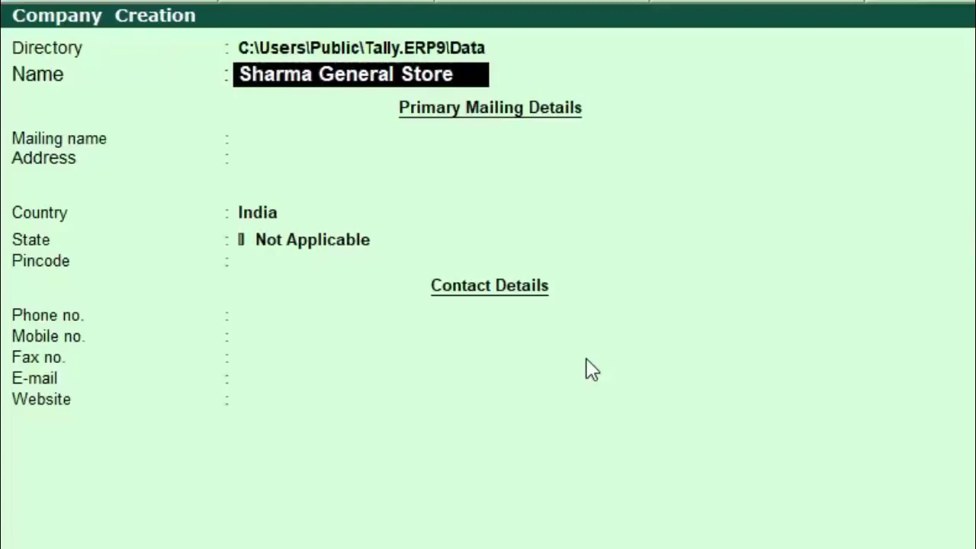
key("Return")
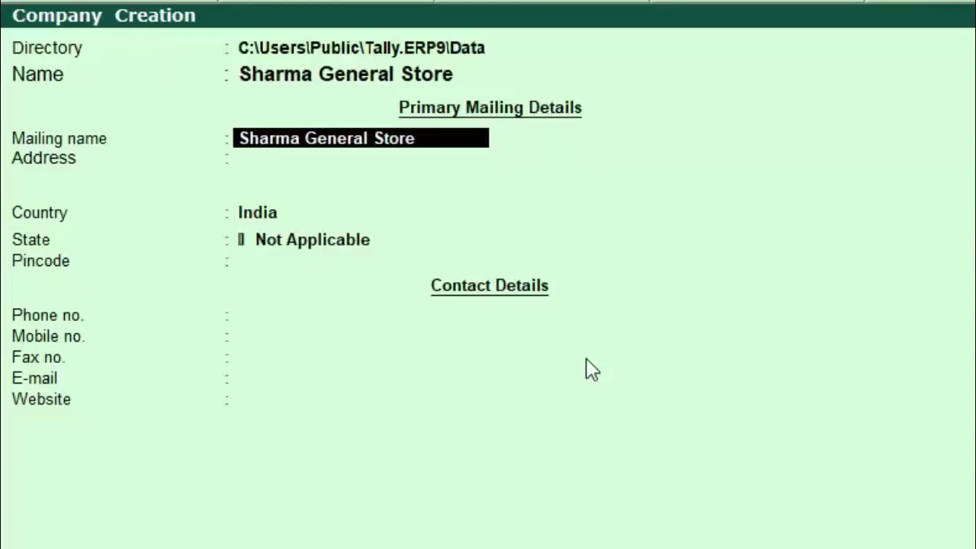
key("Return")
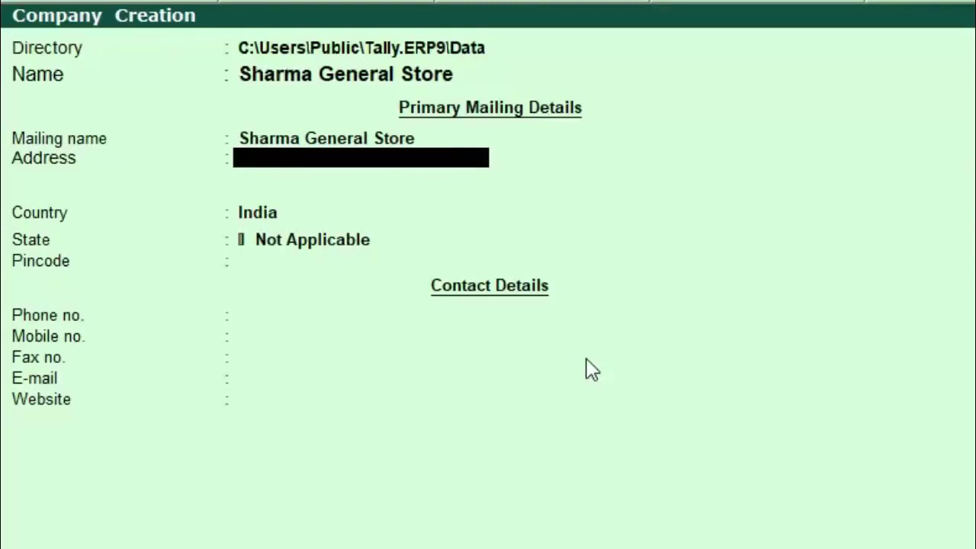
type("Hathras")
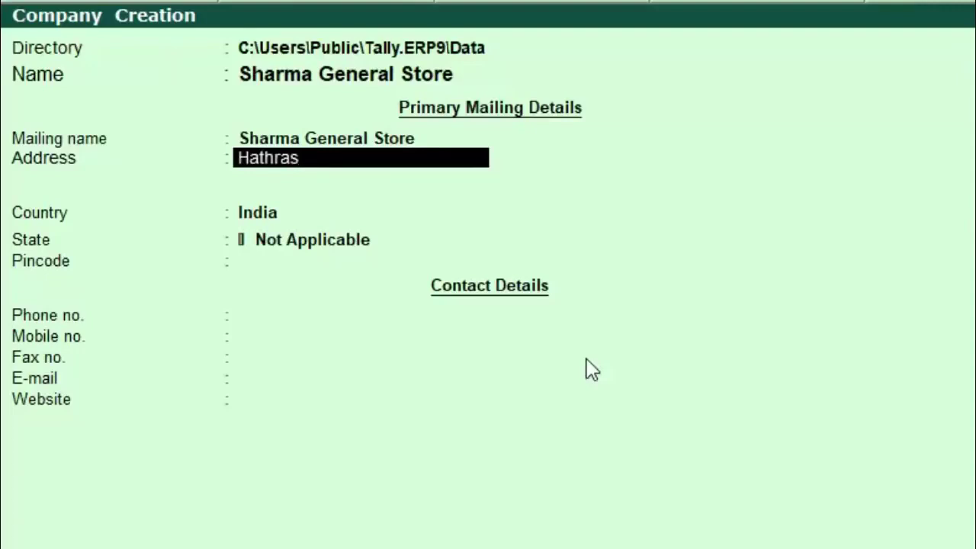
key("Return")
key("Return")
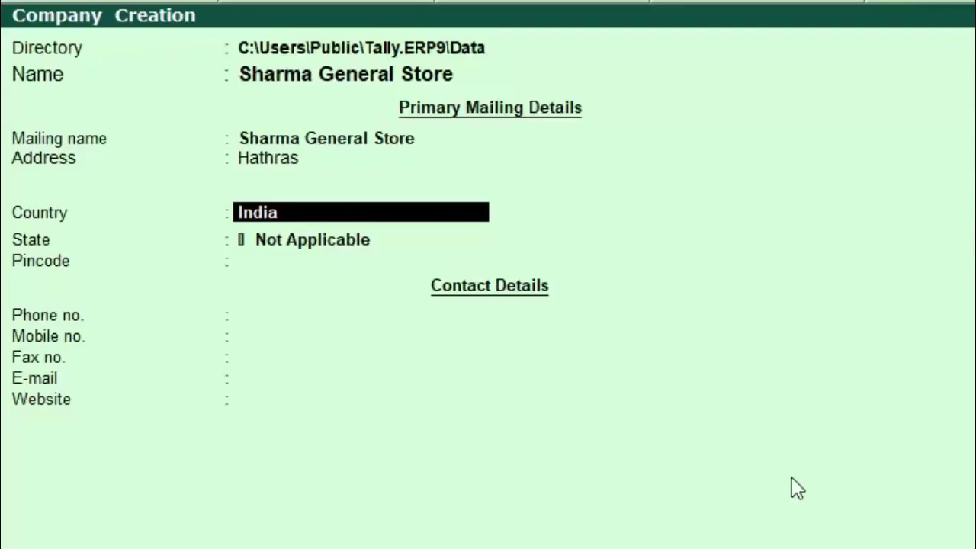
Step: Keep India as the country, set the state to Uttar Pradesh and enter the postal code
key("Return")
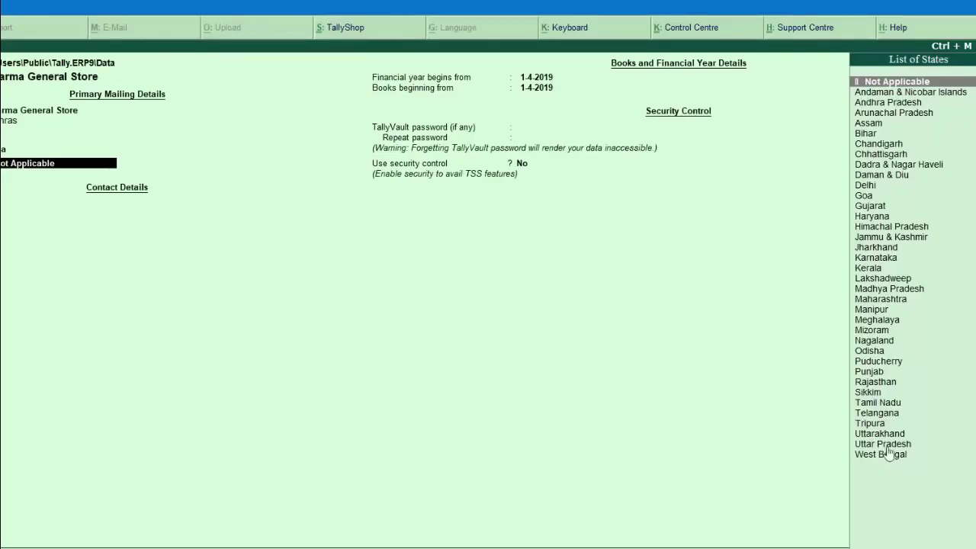
key("Down")
key("Down")
key("Down")
key("Down")
key("Down")
key("Down")
key("Down")
key("Down")
key("Down")
key("Down")
key("Down")
key("Down")
key("Down")
key("Down")
key("Down")
key("Down")
key("Down")
key("Down")
key("Down")
key("Down")
key("Down")
key("Down")
key("Down")
key("Down")
key("Down")
key("Down")
key("Down")
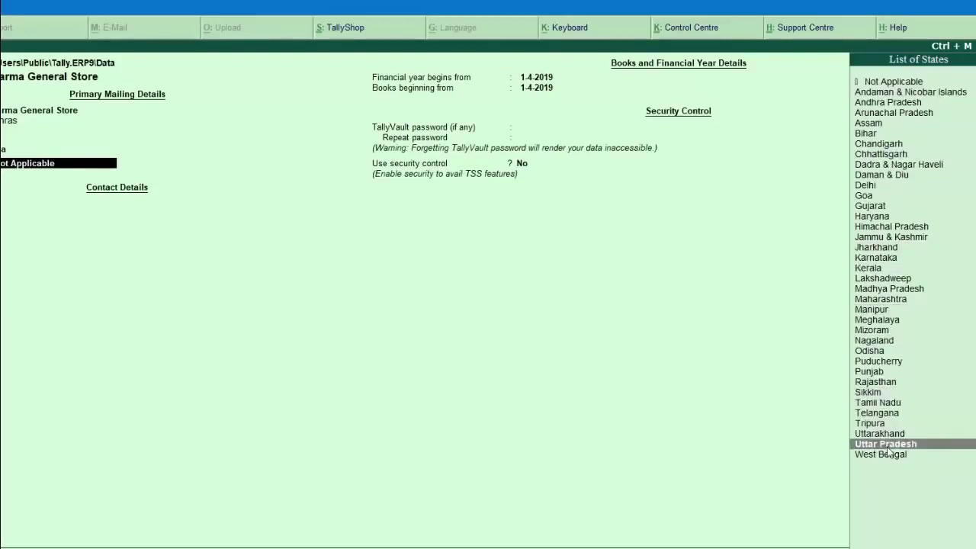
key("Return")
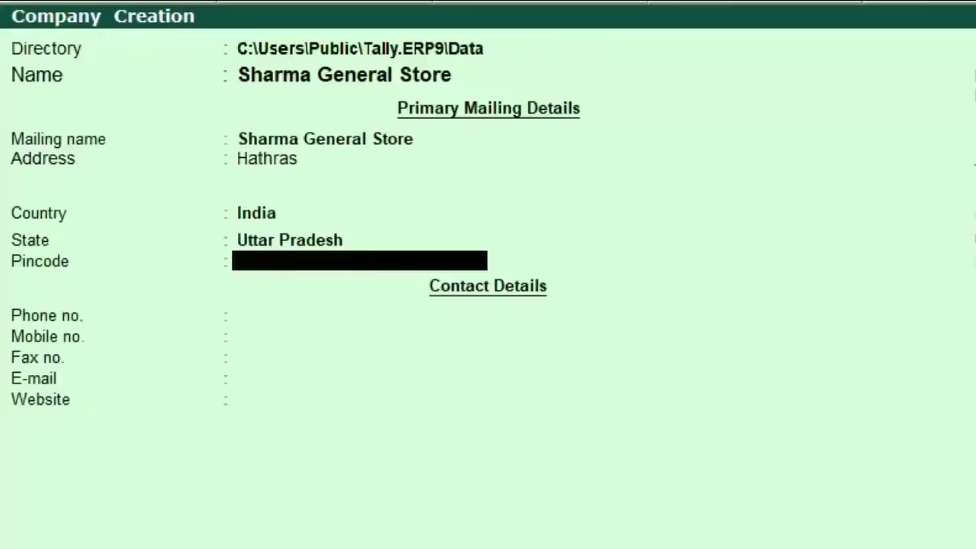
type("204101")
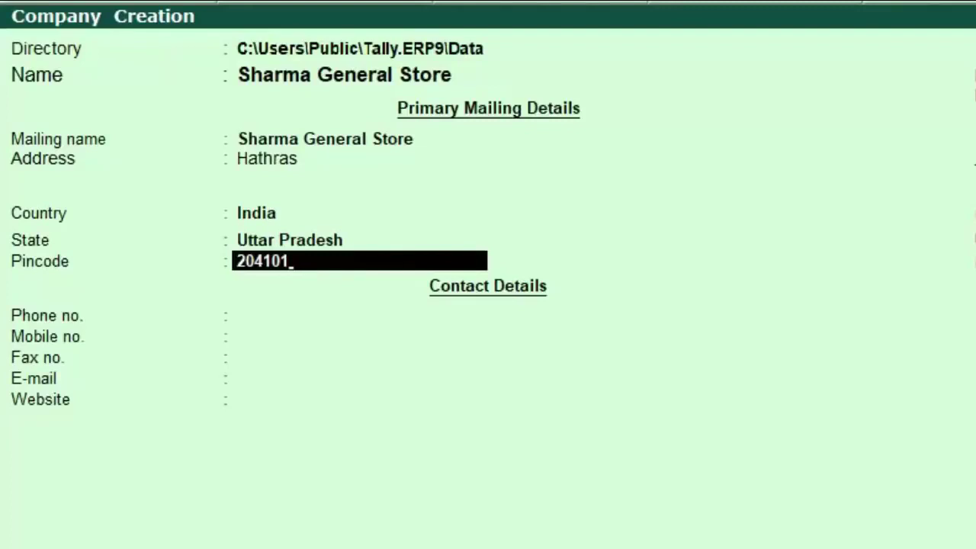
key("Return")
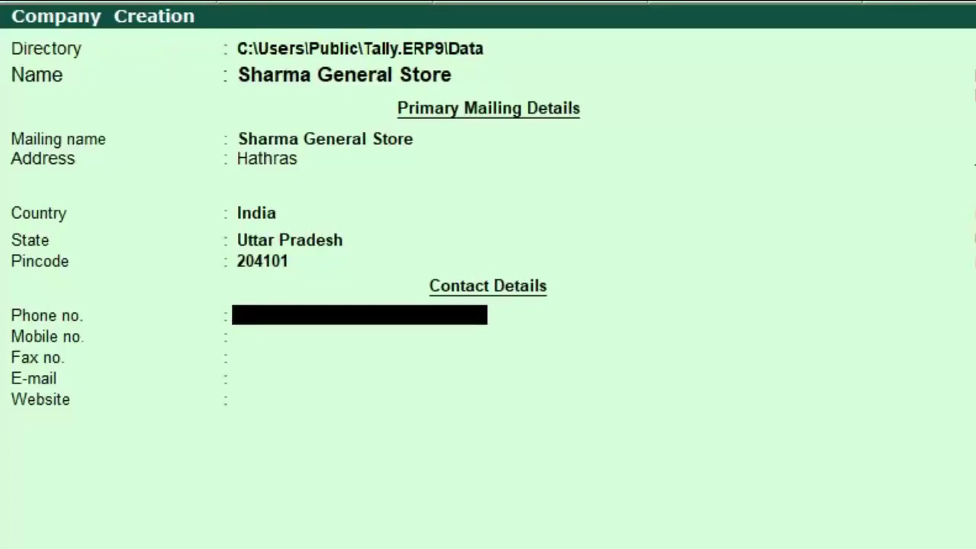
key("Return")
key("Return")
key("Return")
key("Return")
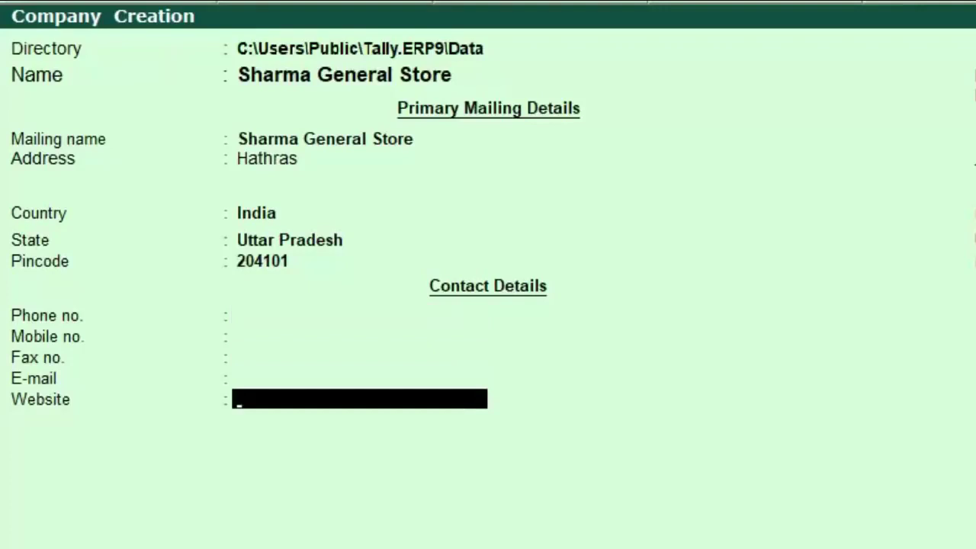
type("www.mybiggu")
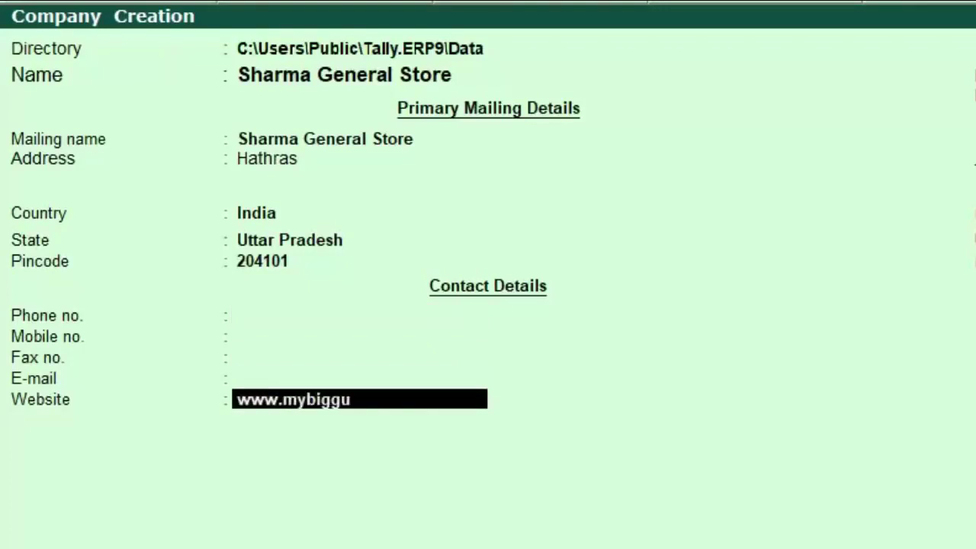
type("ide.com")
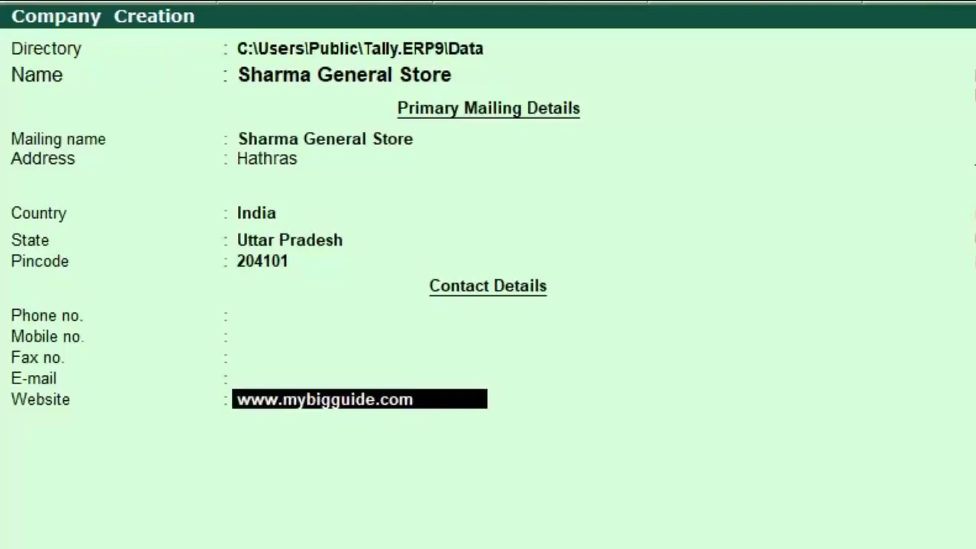
key("Return")
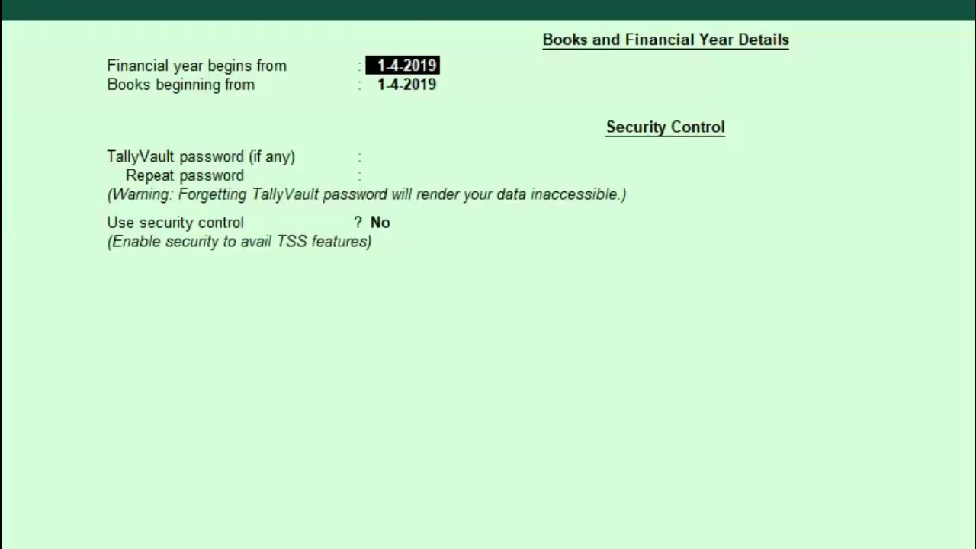
Step: Keep 1-4-2019 as the financial year and books start, with no TallyVault password and security control set to No
key("Return")
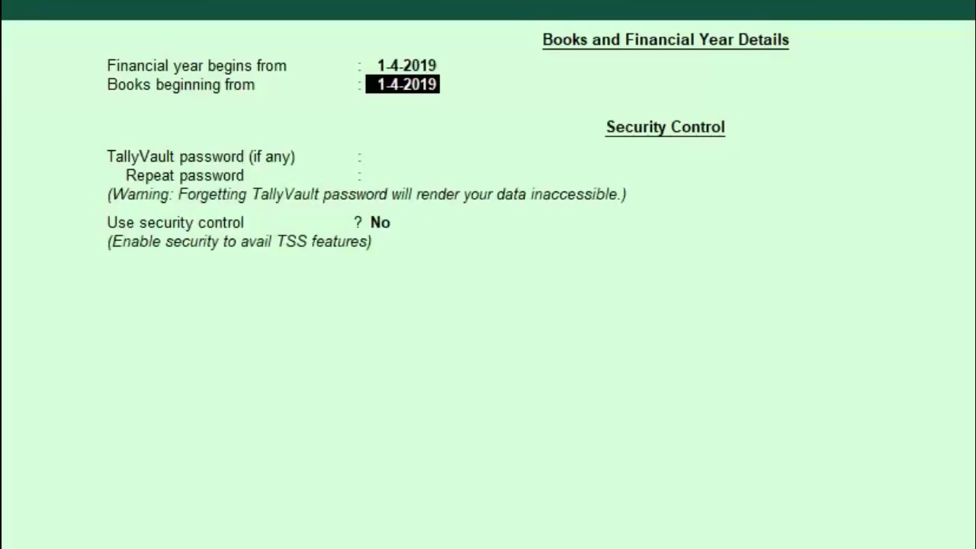
key("Return")
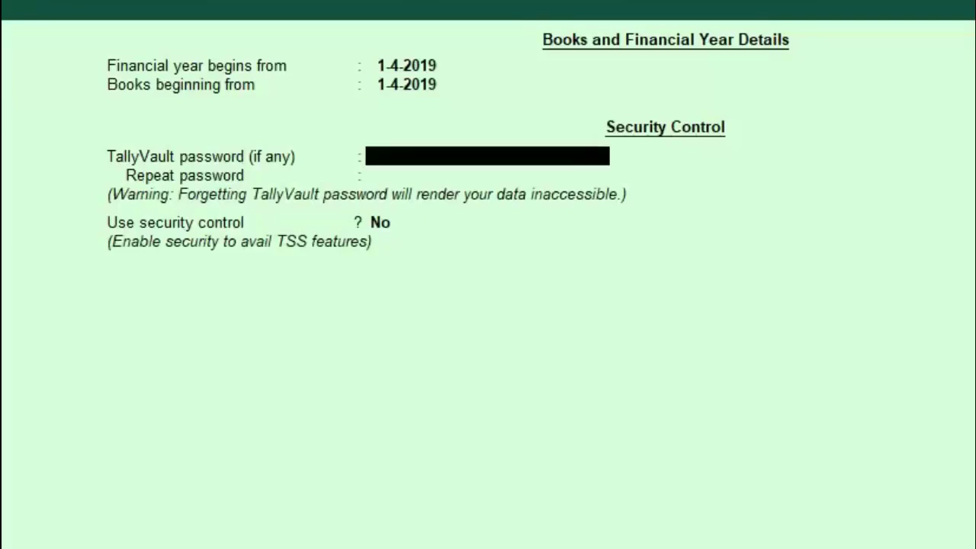
key("Return")
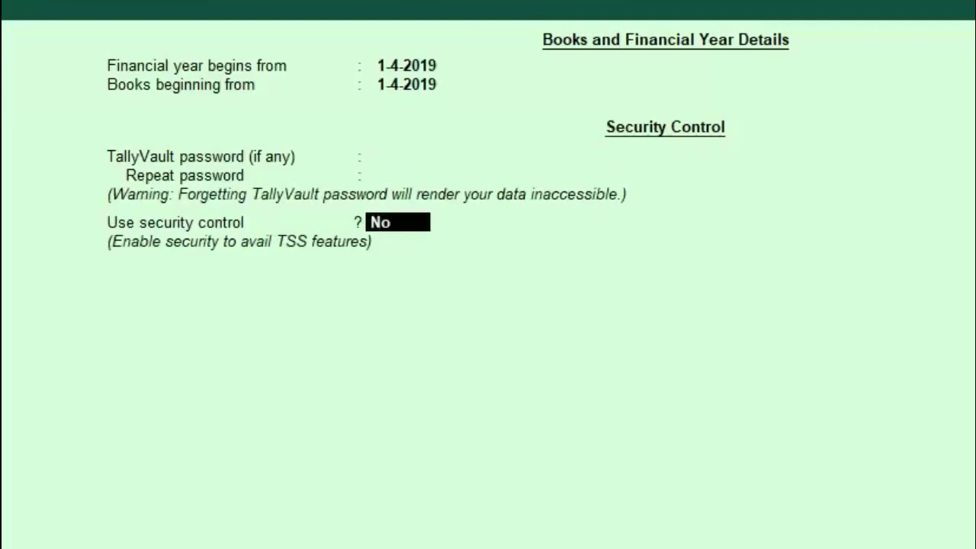
key("Return")
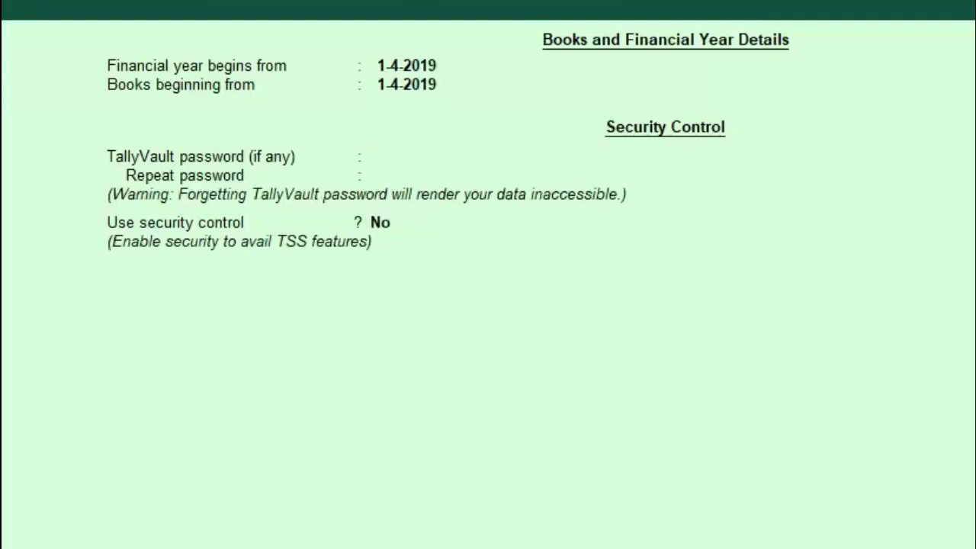
key("Return")
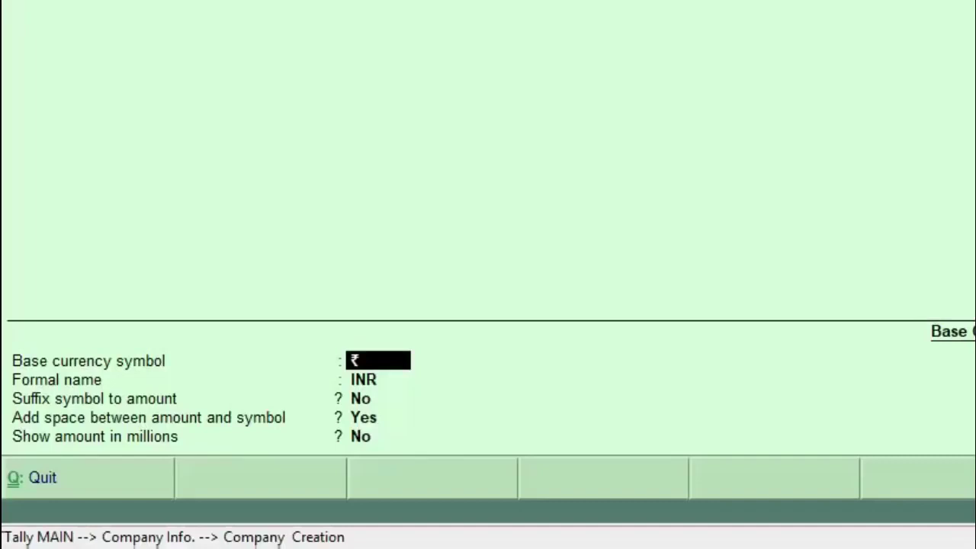
Step: Keep ₹ and INR as the base currency, with no suffixed symbol, a space between amount and symbol, and no amounts in millions
key("Return")
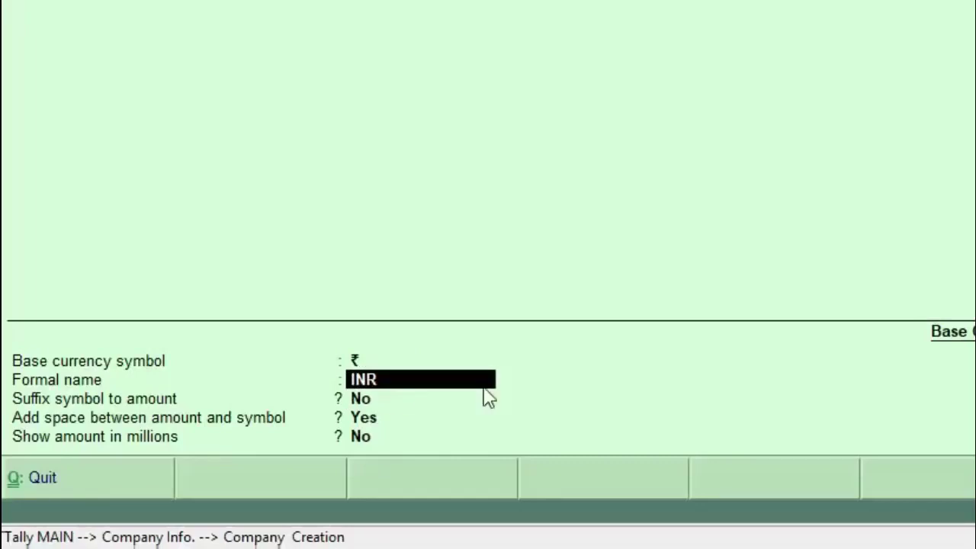
key("Return")
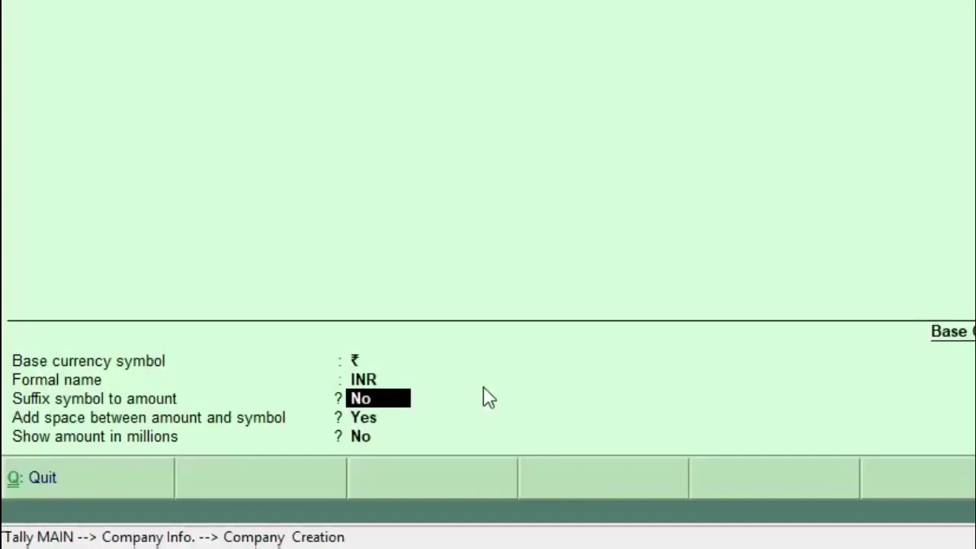
key("Return")
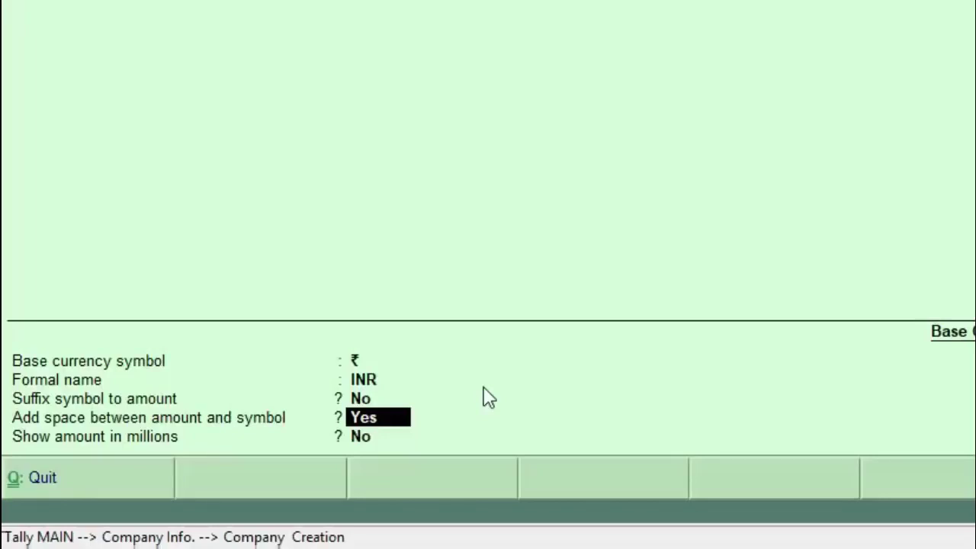
key("Return")
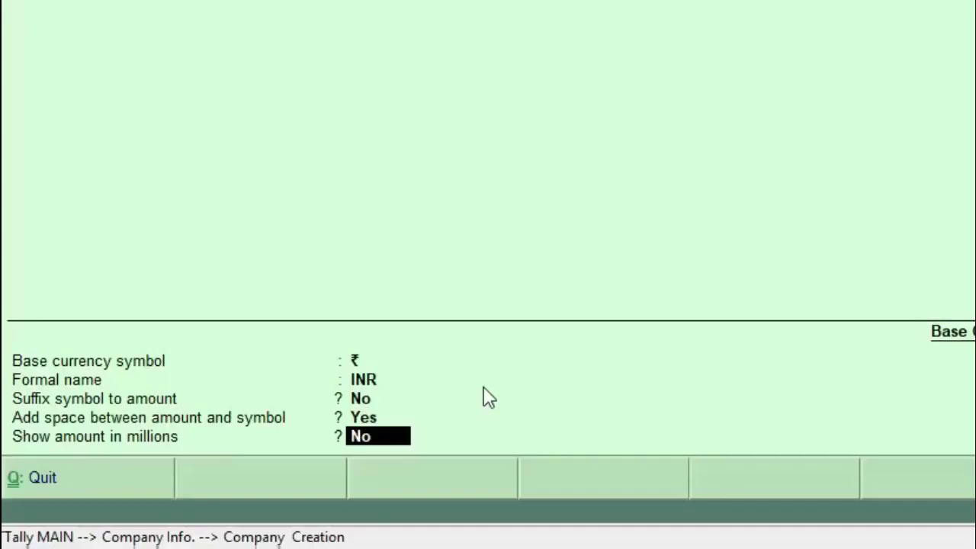
key("Return")
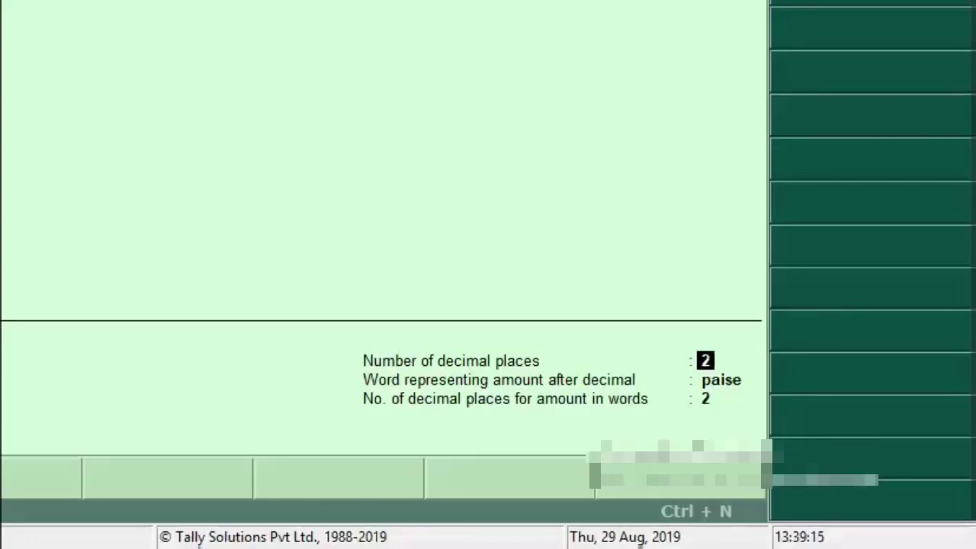
Step: Keep 2 decimal places, paise as the decimal word and 2 decimals for amounts in words, and accept the company creation
key("Return")
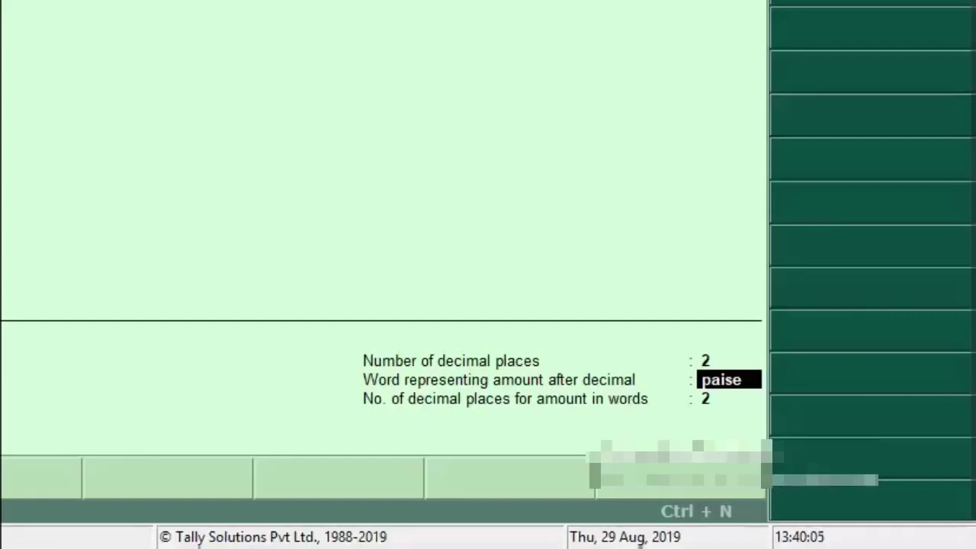
key("Return")
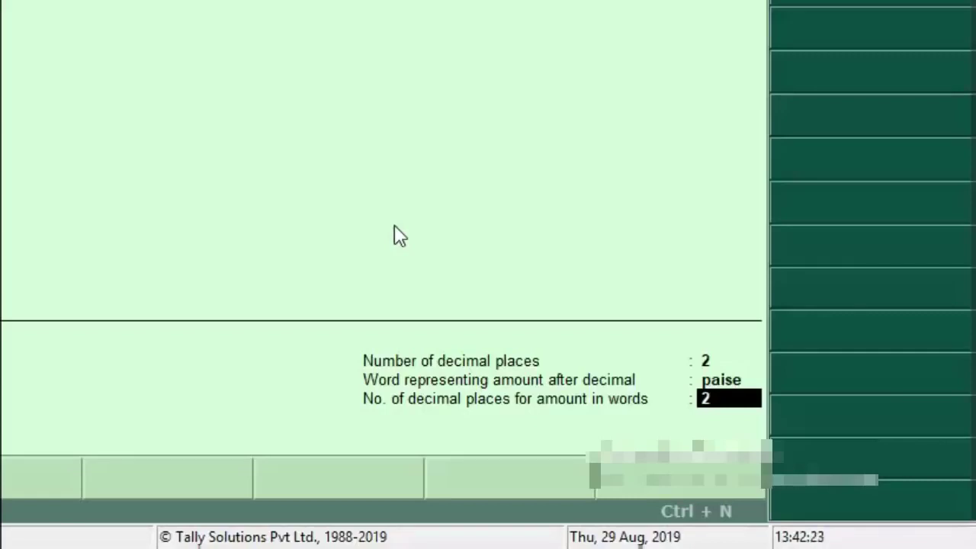
key("Return")
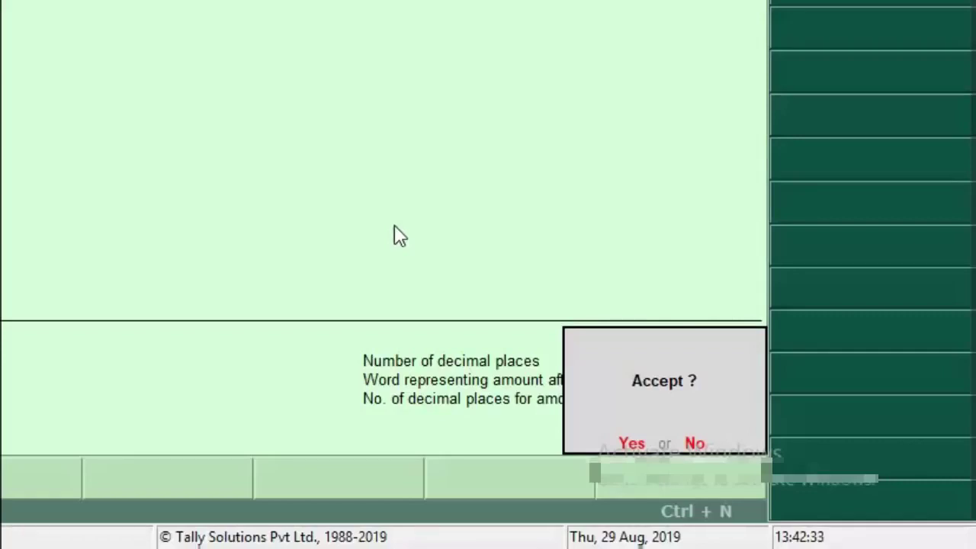
key("Return")
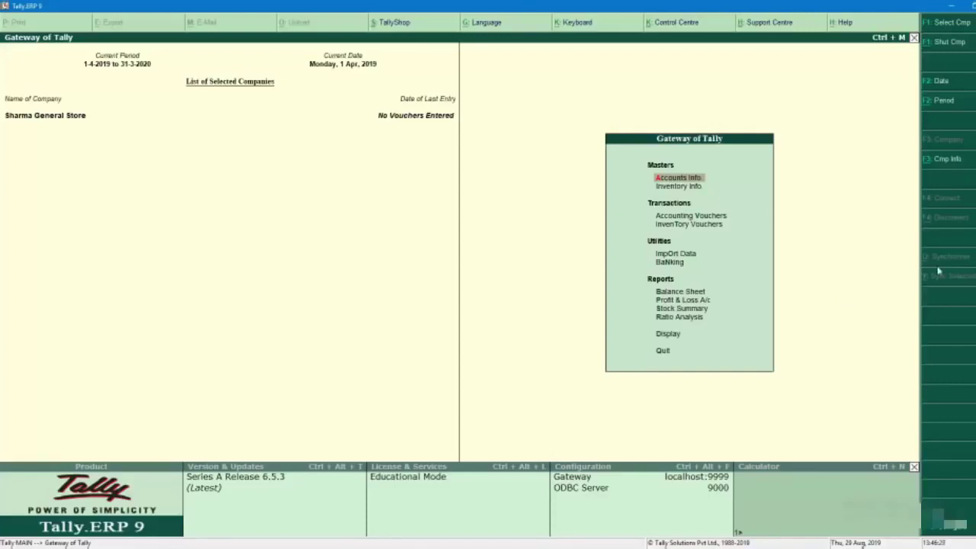
Step: Open the company Sharma General Store for alteration
left_click(953, 162)
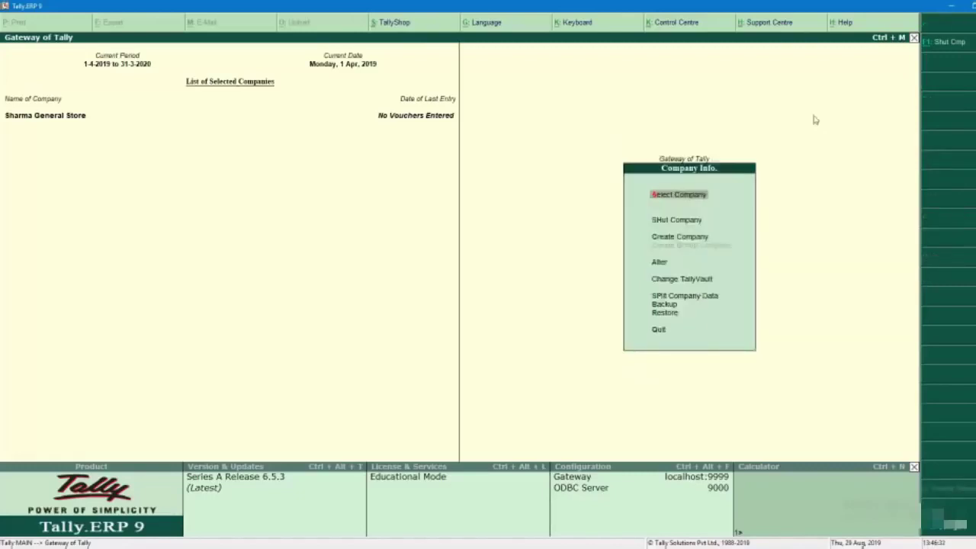
left_click(660, 265)
left_click(658, 263)
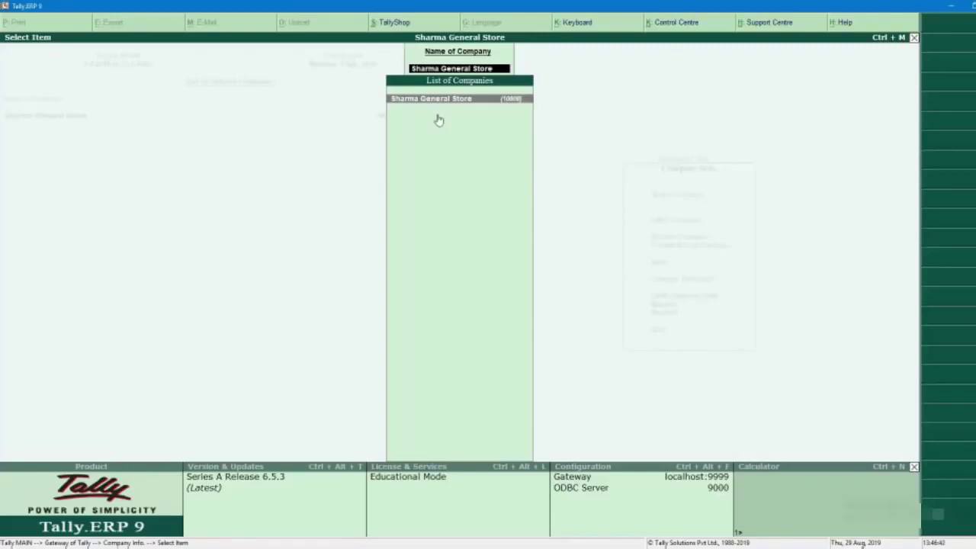
key("Return")
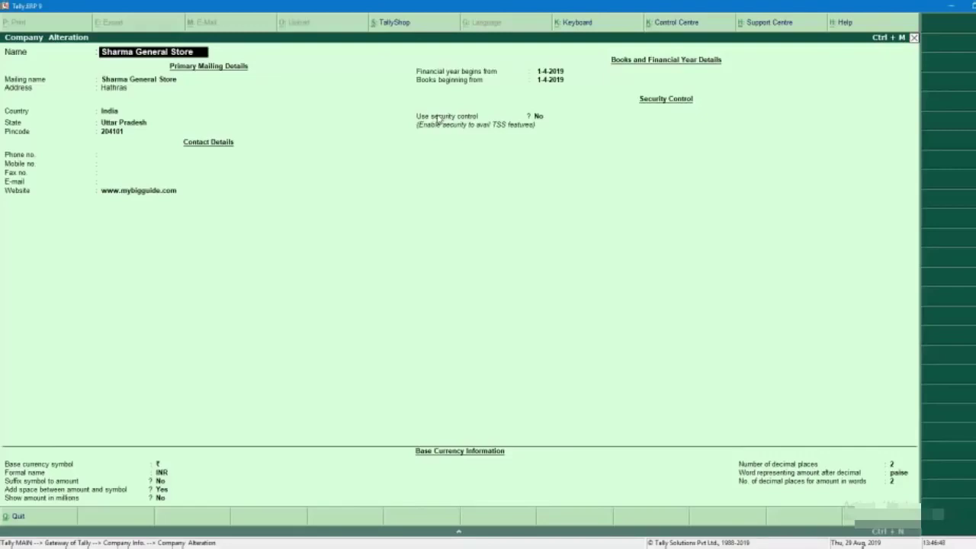
Step: Keep the company name, mailing name and first address line, and add the pincode as the second address line
key("Return")
key("Return")
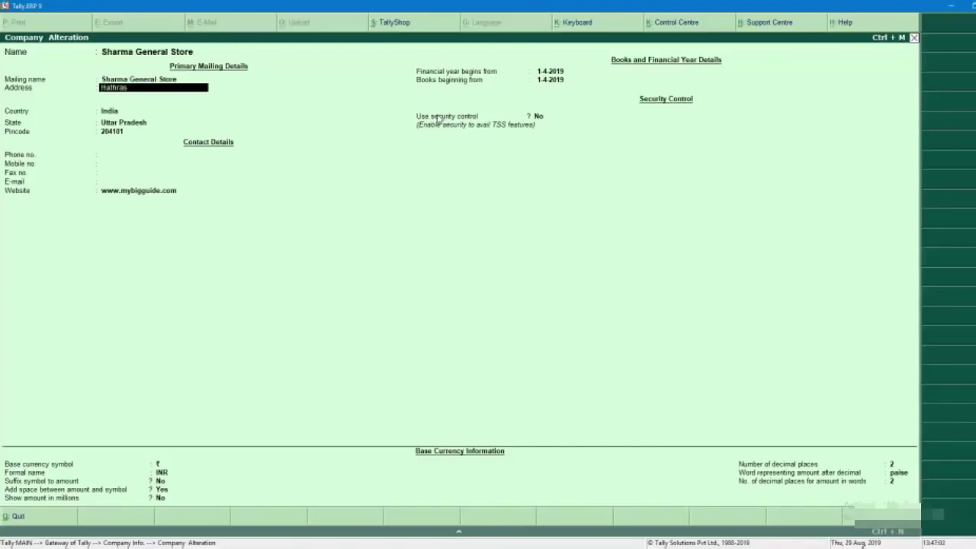
key("Return")
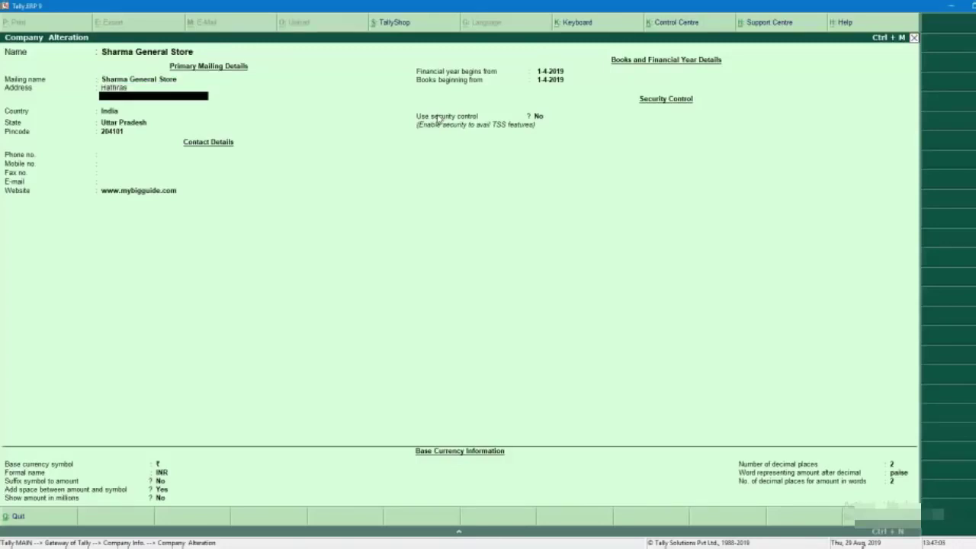
type("20410")
key("Return")
Step: Keep India as the country, Uttar Pradesh as the state and the existing pincode, leaving the phone and mobile numbers blank
key("Return")
key("Return")
key("Return")
key("Return")
key("Return")
key("Return")
key("Return")
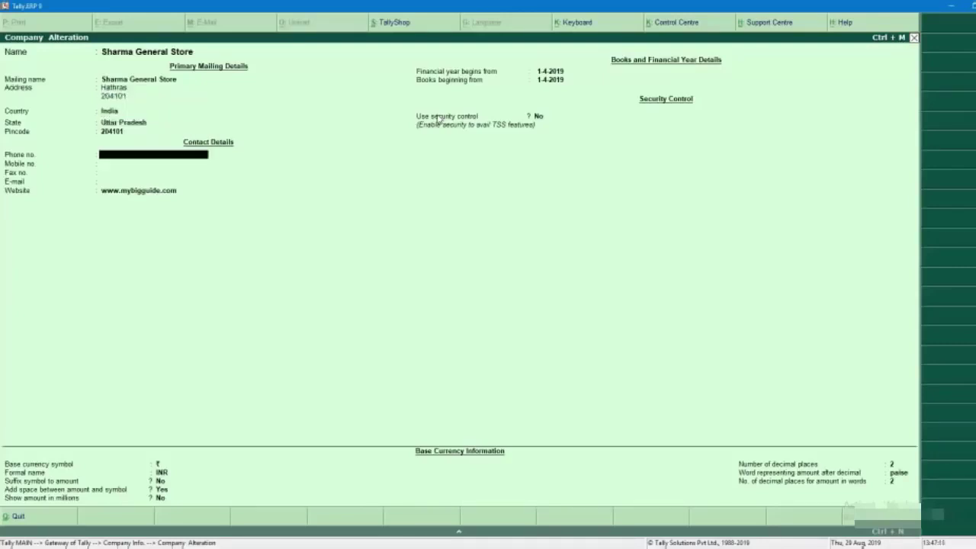
key("Return")
key("Return")
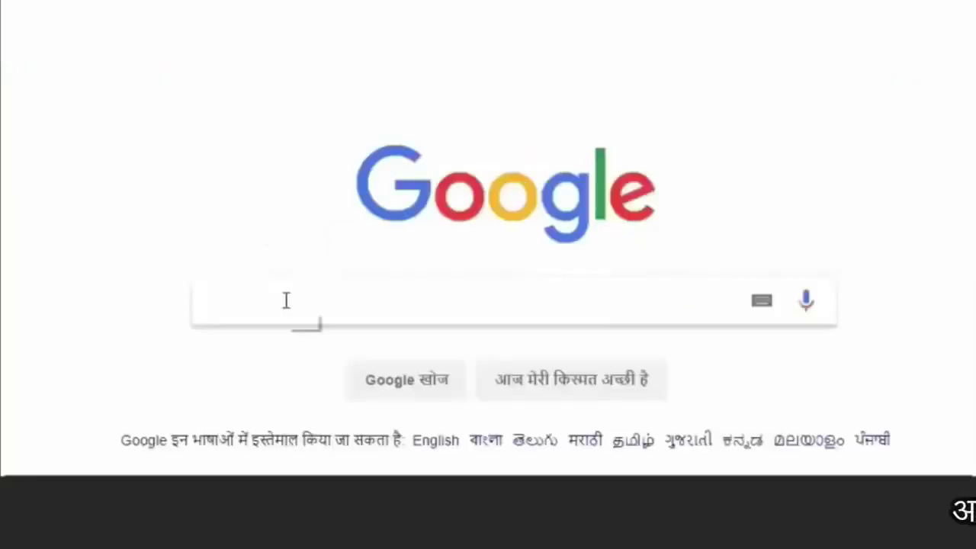
Step: Switch to Google in the web browser, search for "my big guide" and open the MyBigGuide website
left_click(286, 300)
type("my big guide")
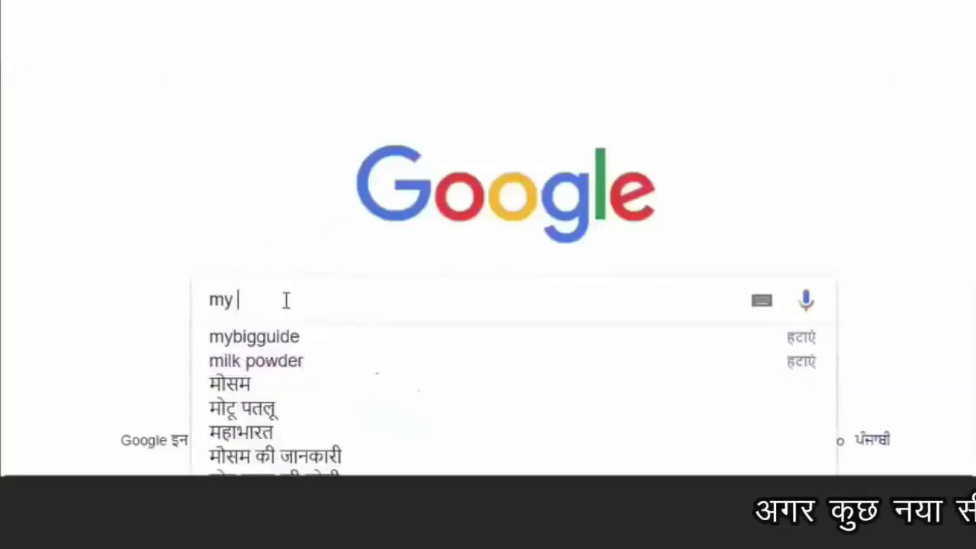
key("Return")
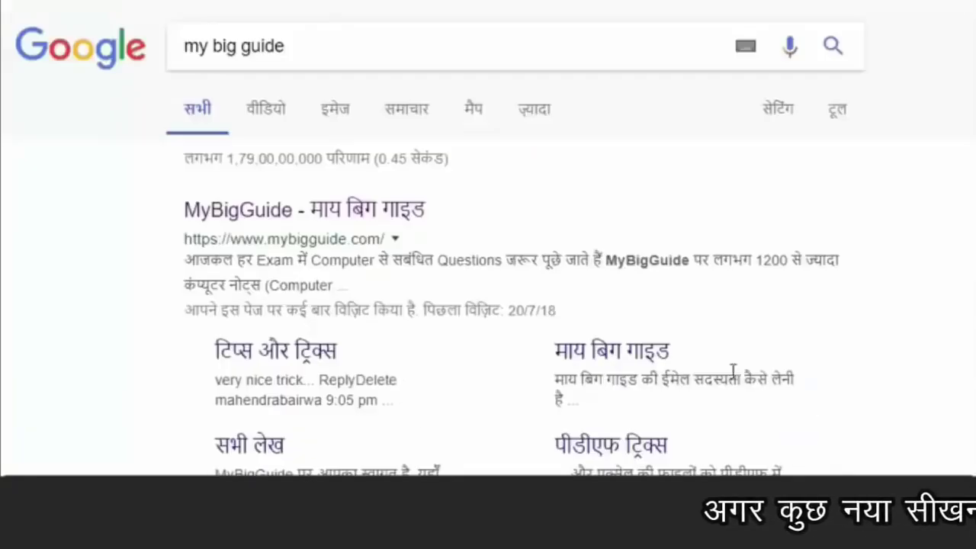
left_click(326, 225)
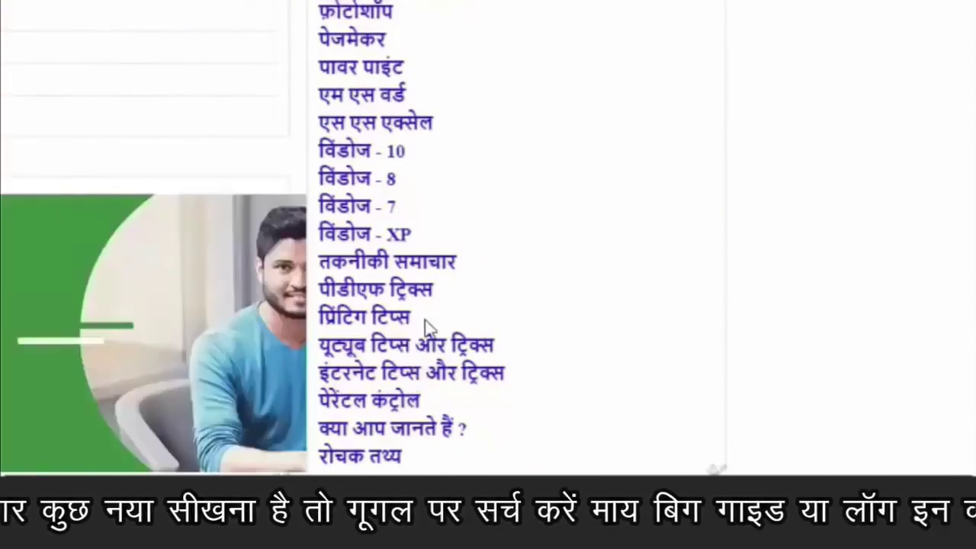
Step: Examine the Computer Notes In Hindi page through to its computer general knowledge quiz section, and open the free online quiz link
scroll(422, 317, "down", 5)
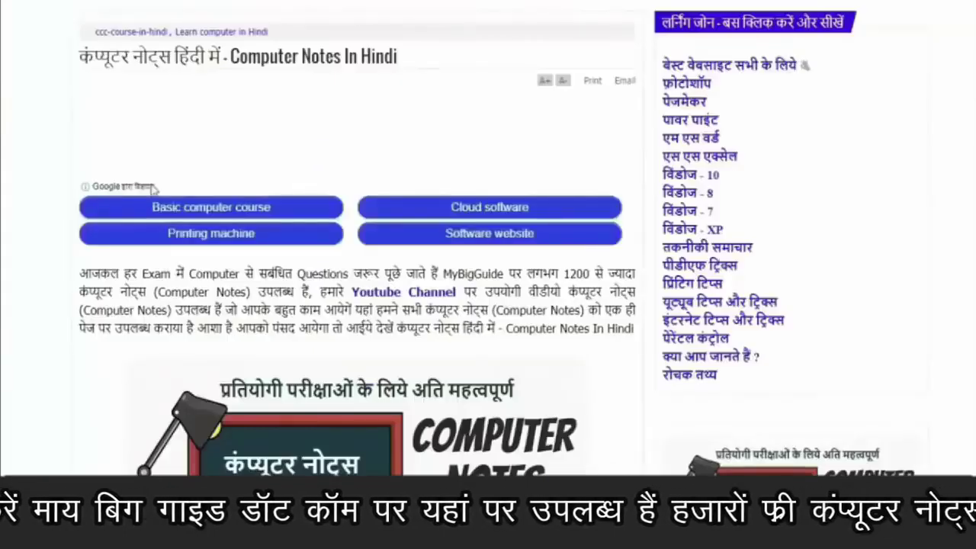
scroll(534, 285, "down", 15)
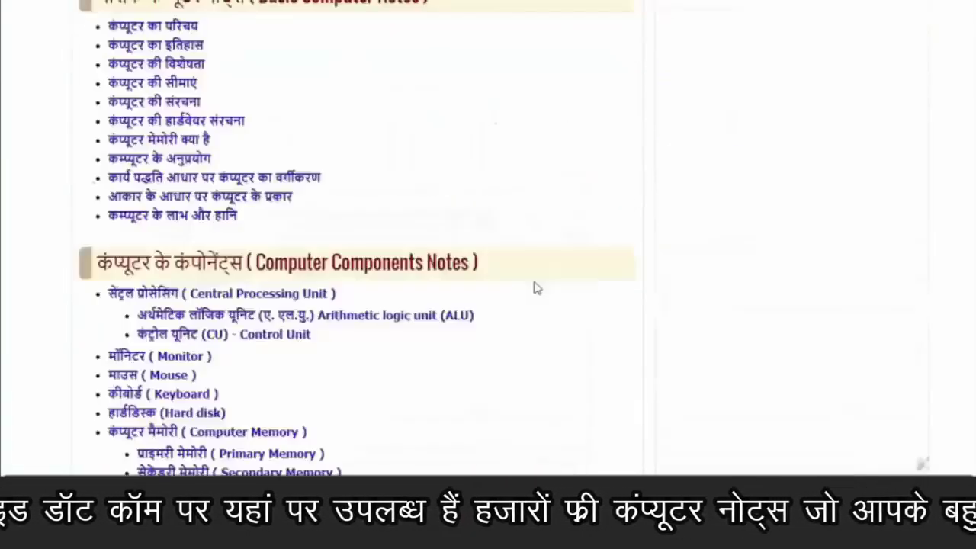
scroll(535, 286, "up", 5)
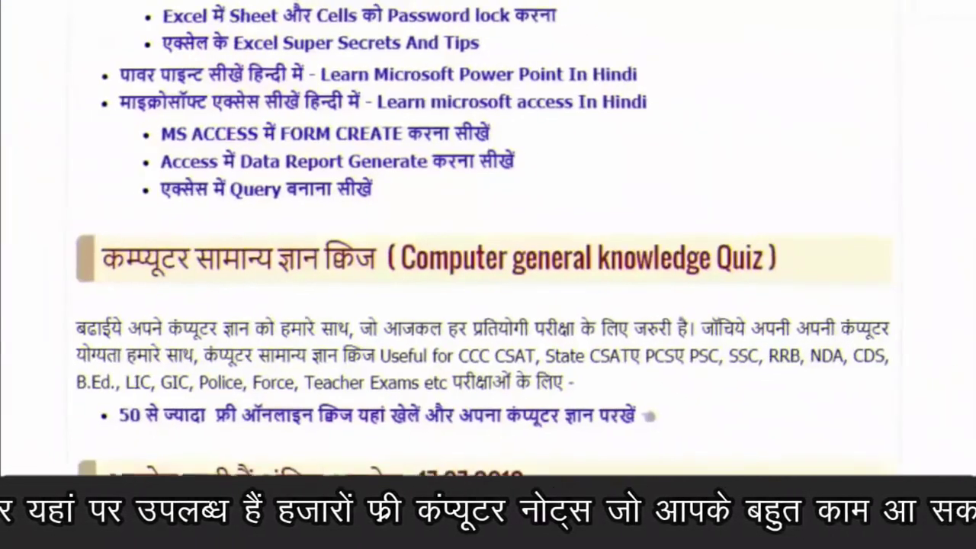
scroll(632, 85, "down", 3)
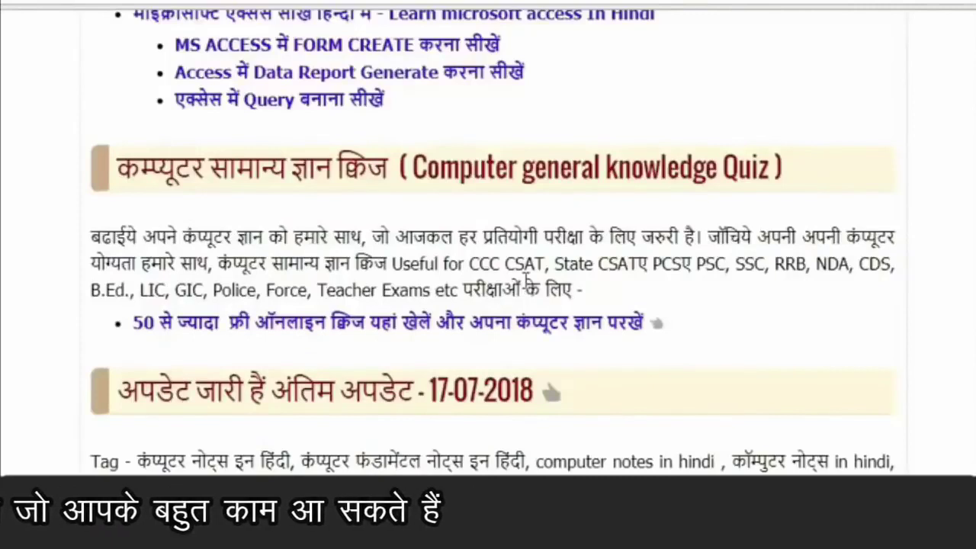
left_click(467, 326)
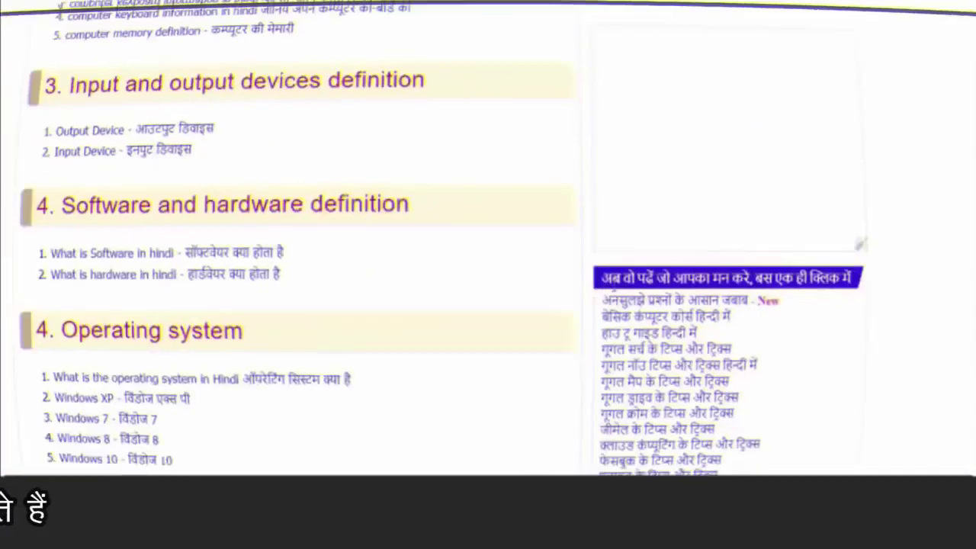
Step: Open the page of easy answers to unsolved questions and look through its FAQ list of computer topics
left_click(695, 296)
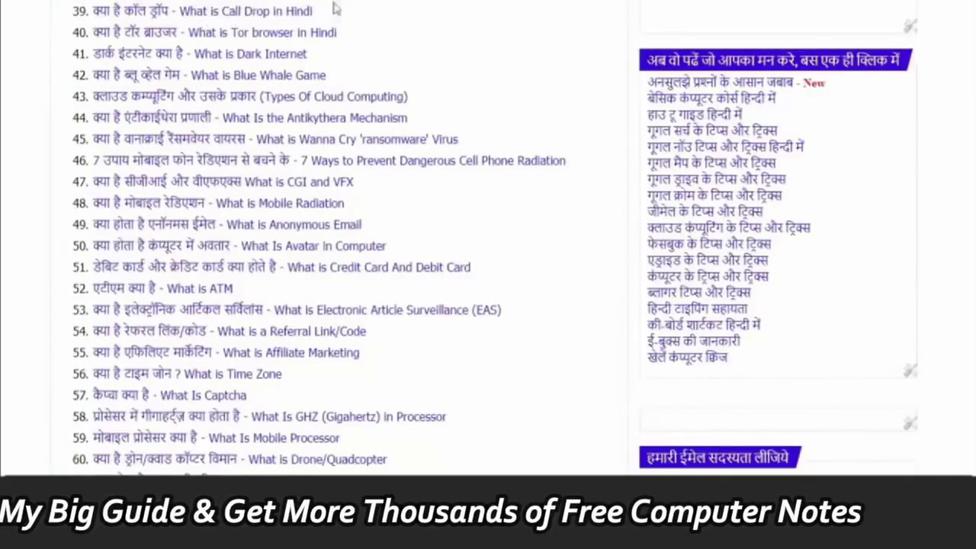
scroll(610, 233, "down", 5)
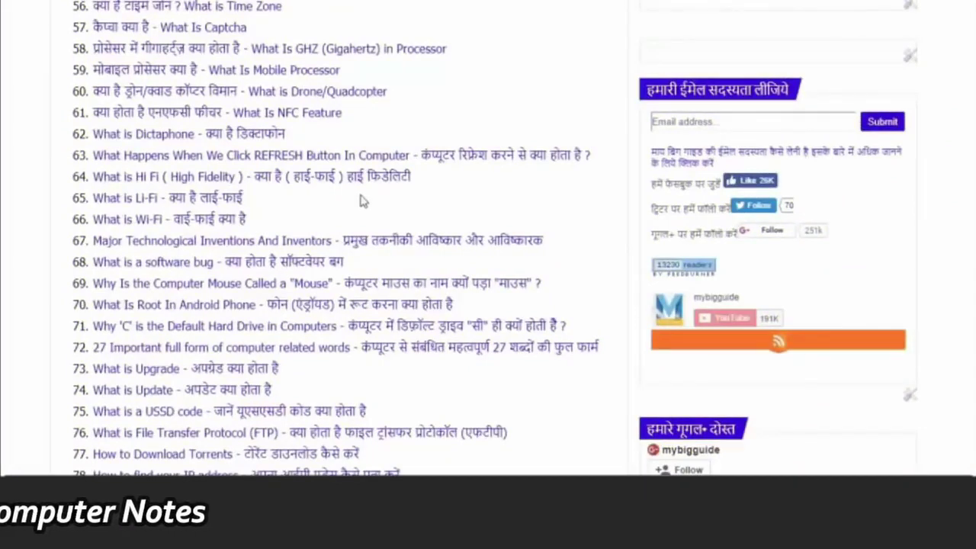
scroll(363, 200, "down", 15)
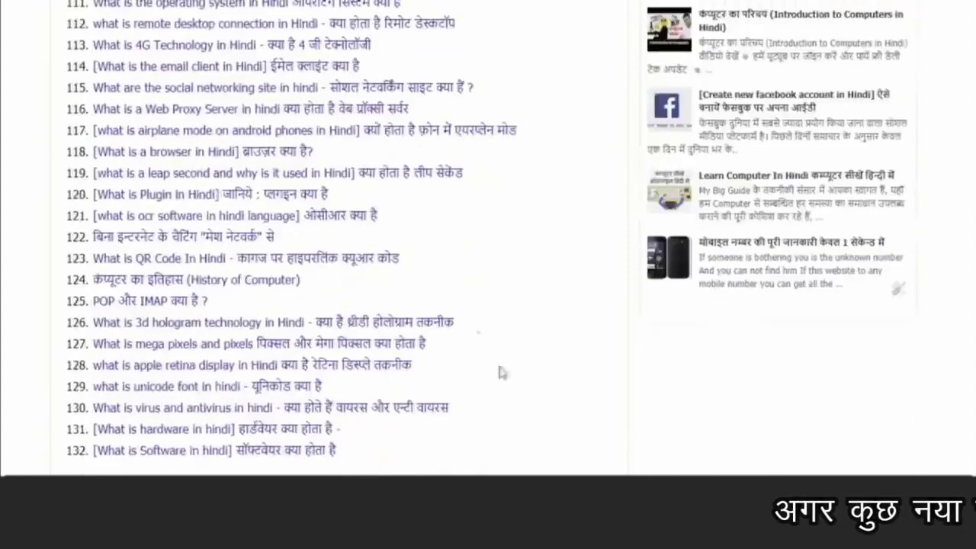
scroll(449, 315, "up", 20)
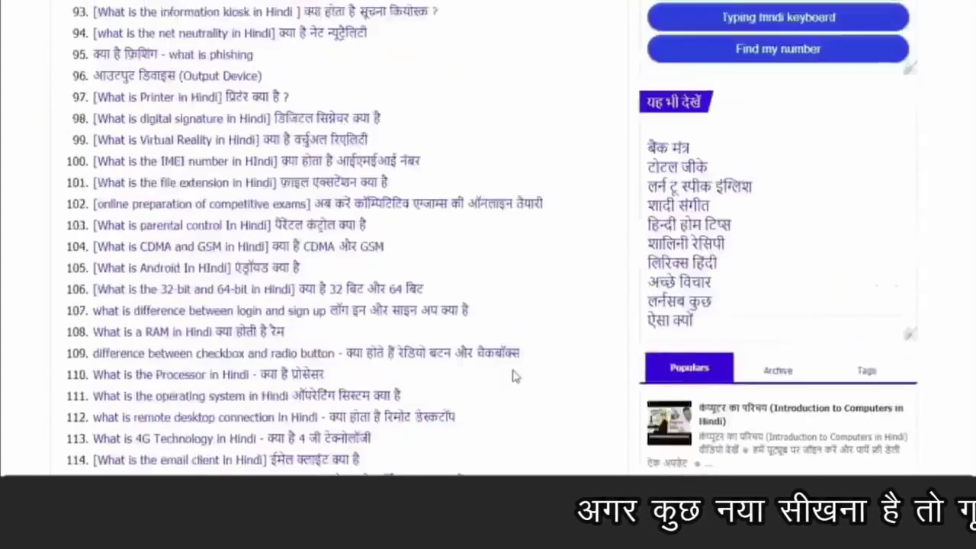
scroll(515, 376, "up", 12)
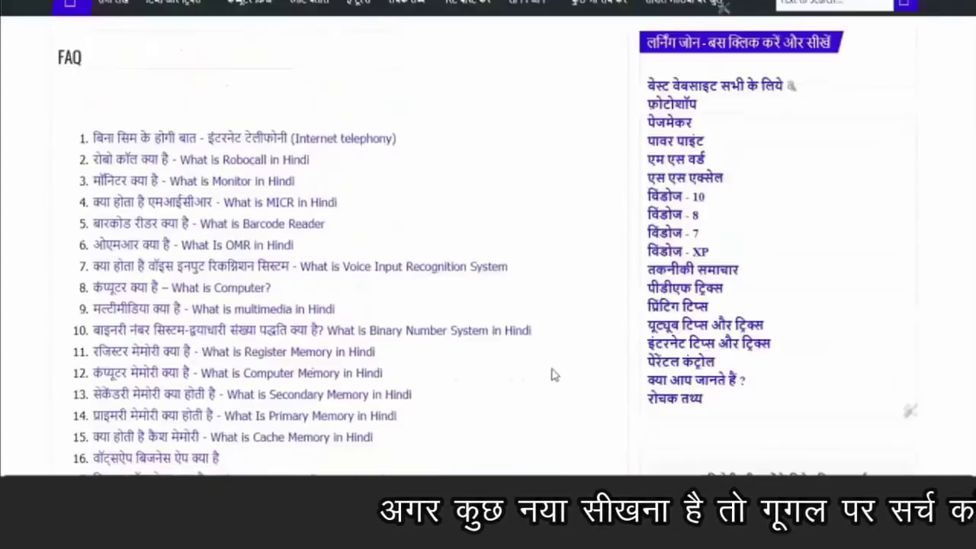